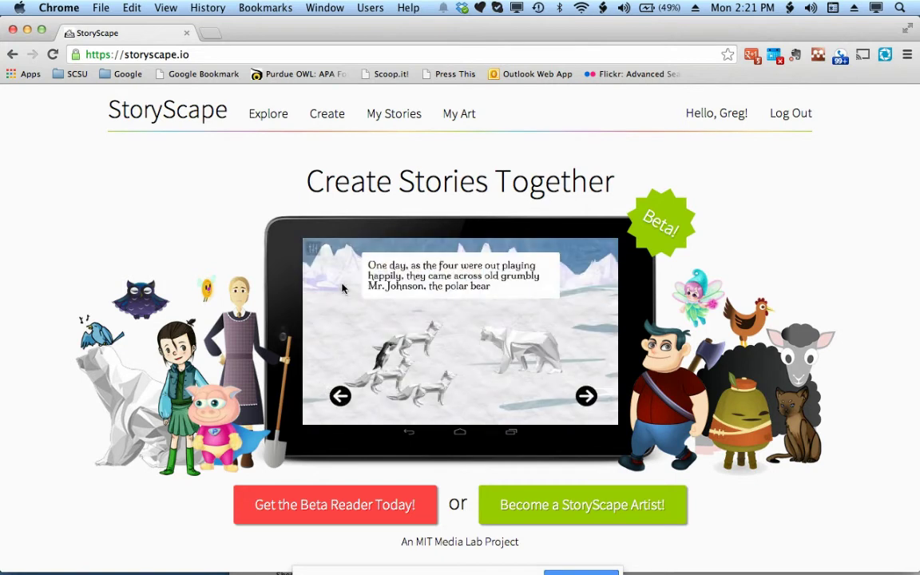
Step: Go to Create on the home page to reach the Featured Art sets
left_click(326, 114)
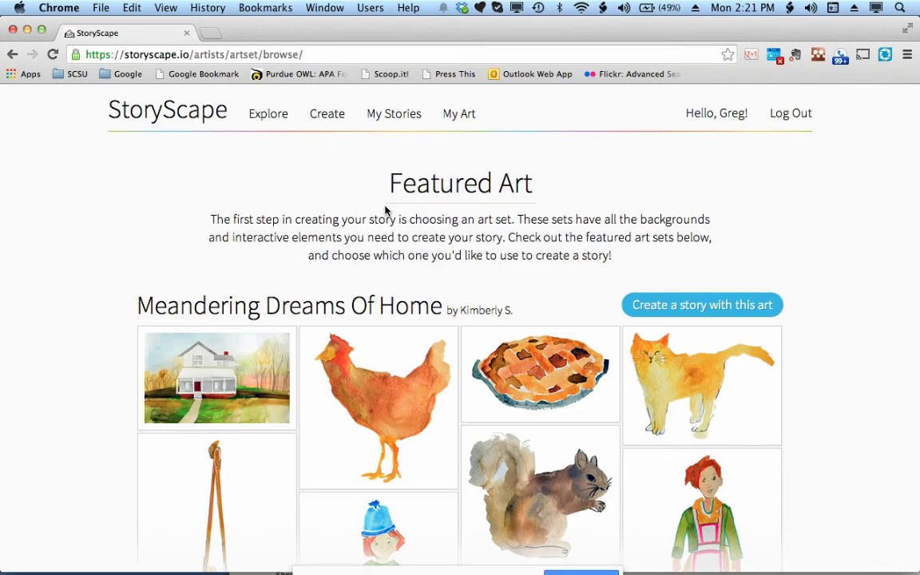
scroll(386, 209, "down", 2)
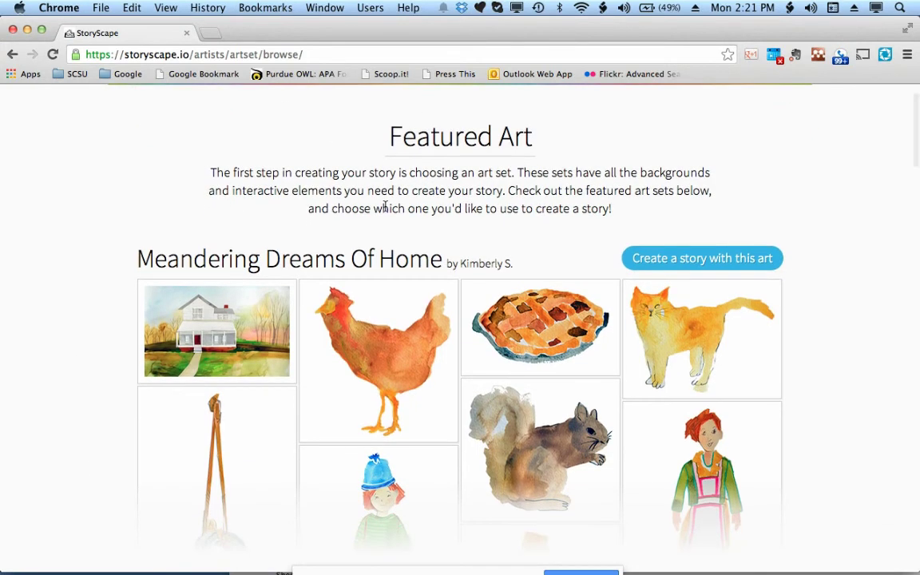
scroll(385, 209, "down", 5)
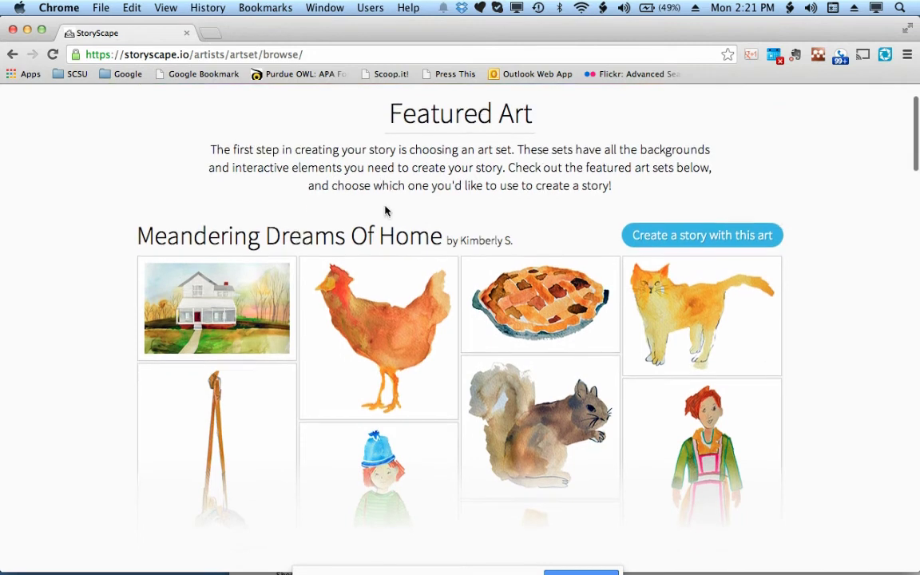
scroll(385, 211, "down", 6)
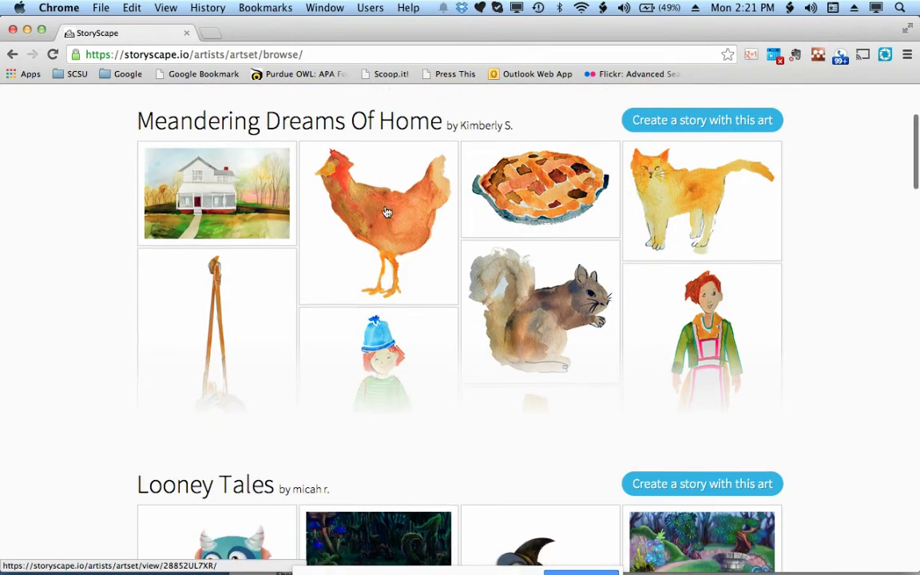
scroll(386, 212, "down", 20)
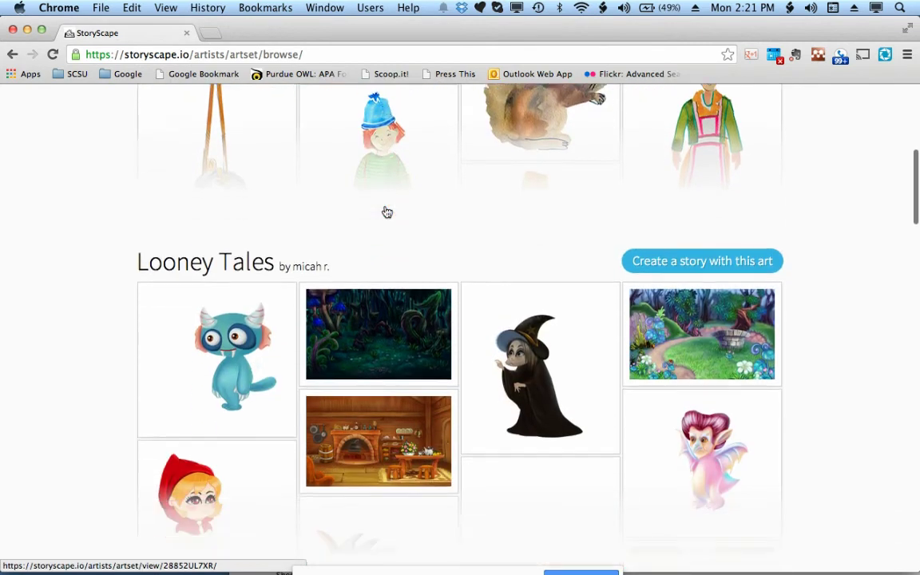
scroll(386, 212, "down", 20)
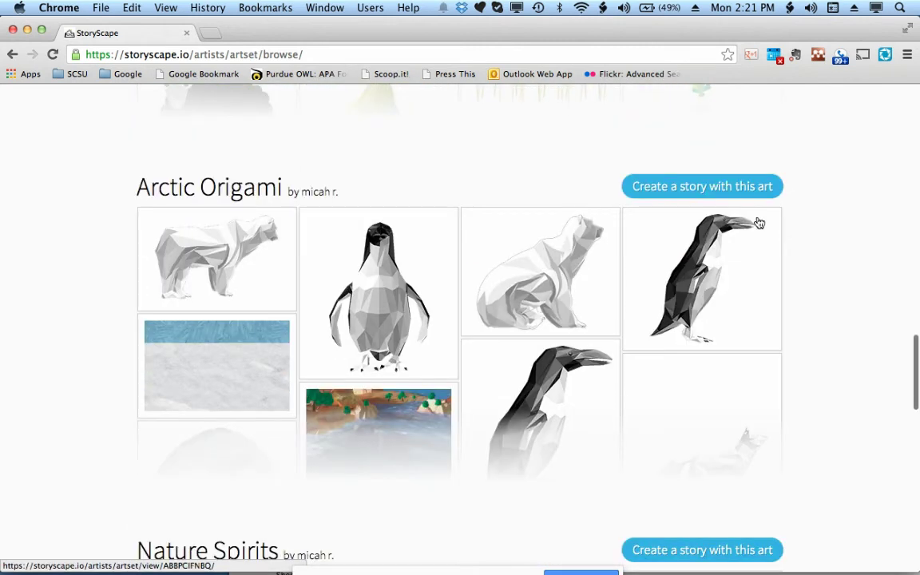
Step: Start a story with Arctic Origami art and give page 1 the snowy landscape backdrop
left_click(723, 186)
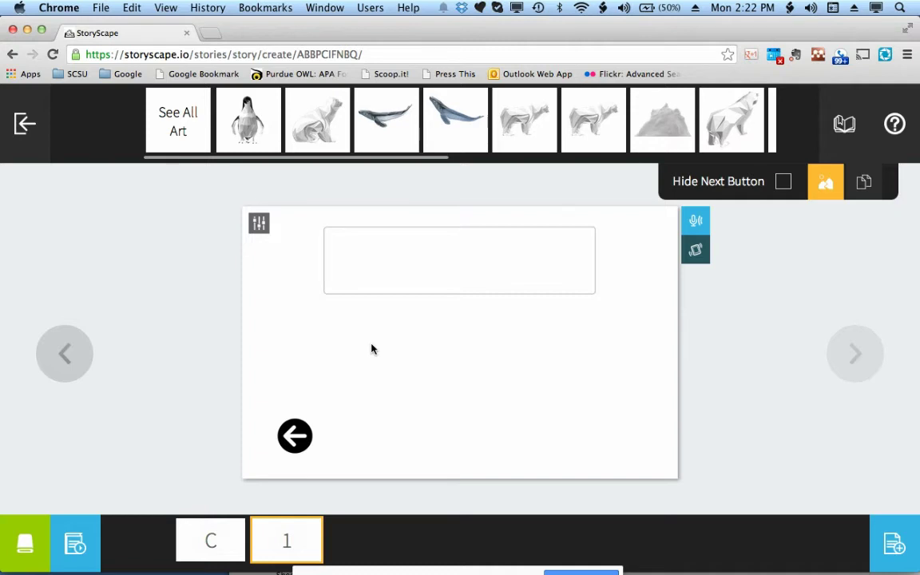
left_click(827, 182)
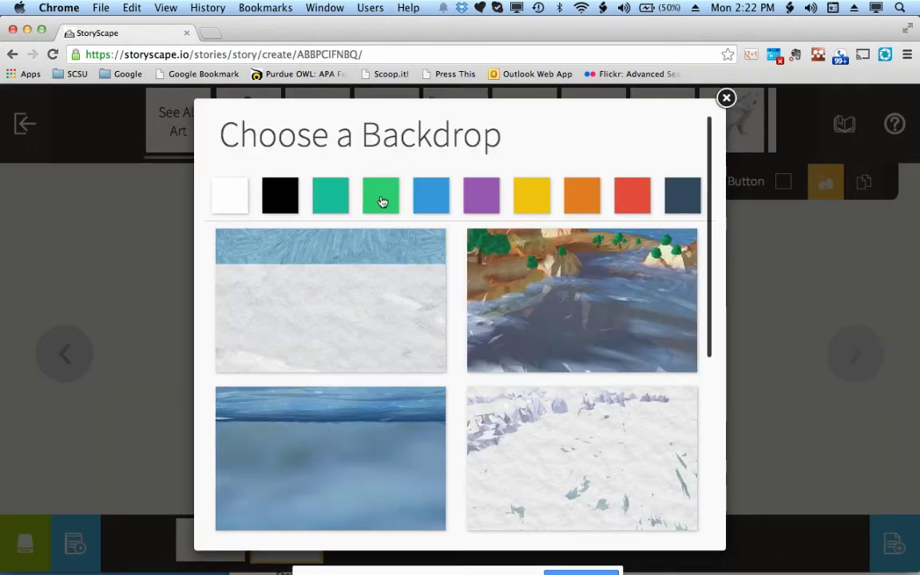
left_click(382, 201)
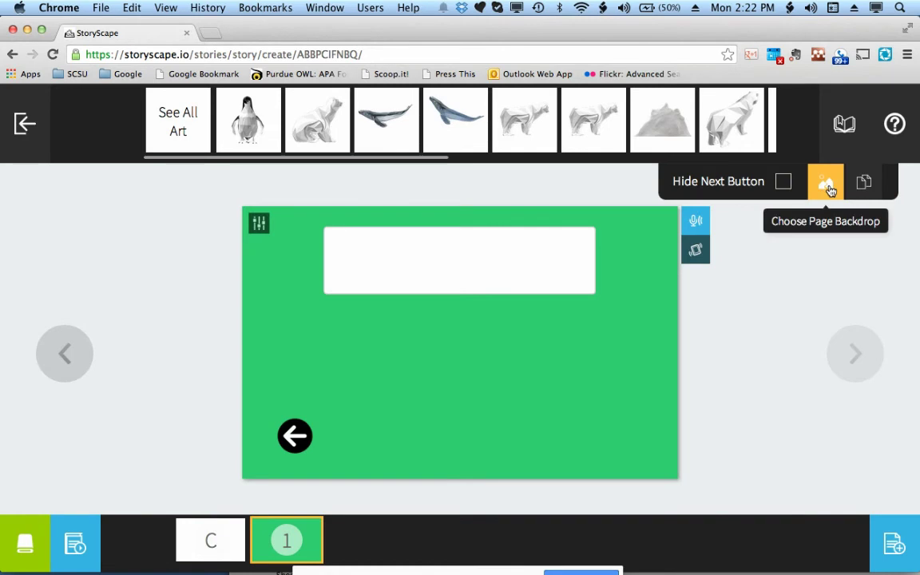
left_click(826, 188)
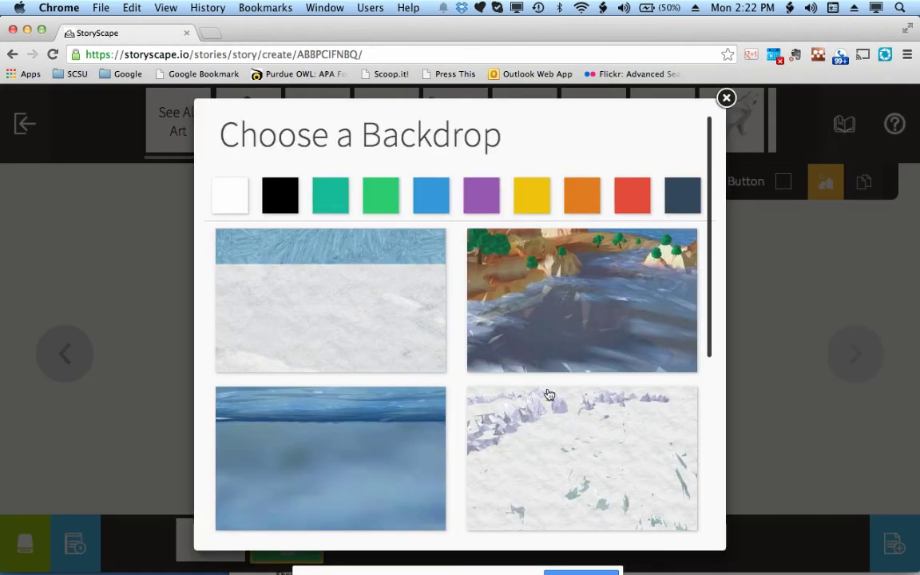
left_click(551, 465)
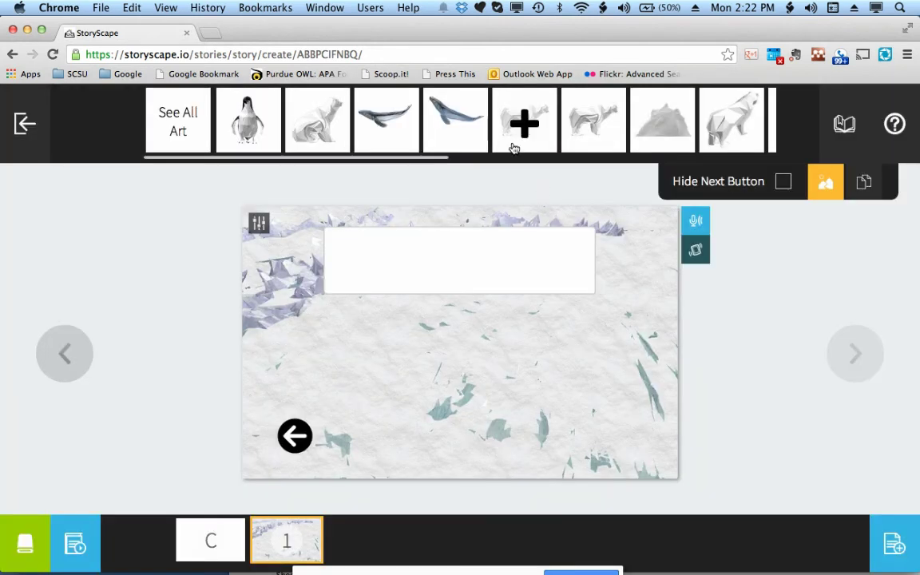
Step: Add the sitting polar bear, enlarge it toward page centre, and mirror it
left_click_drag(300, 232, 384, 390)
left_click_drag(440, 391, 373, 363)
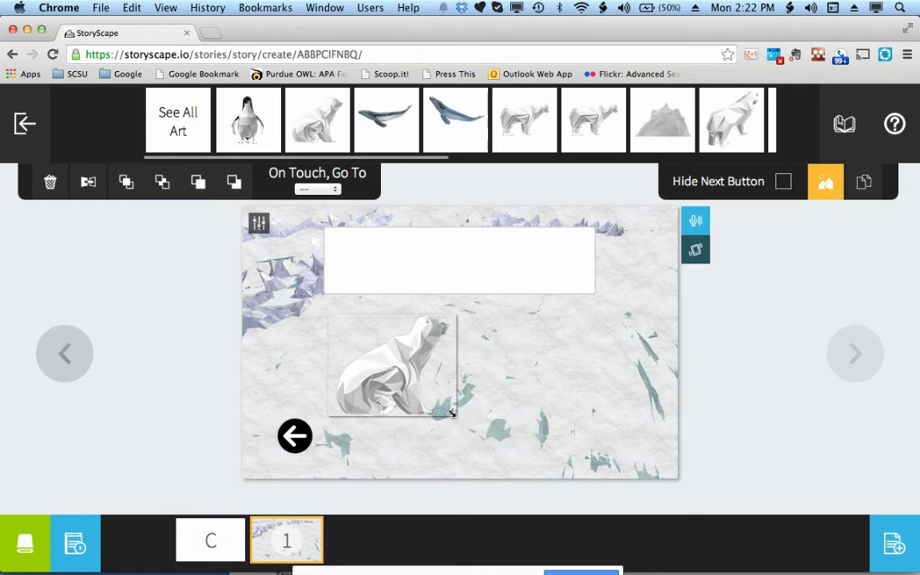
left_click_drag(451, 412, 510, 456)
left_click_drag(448, 413, 487, 418)
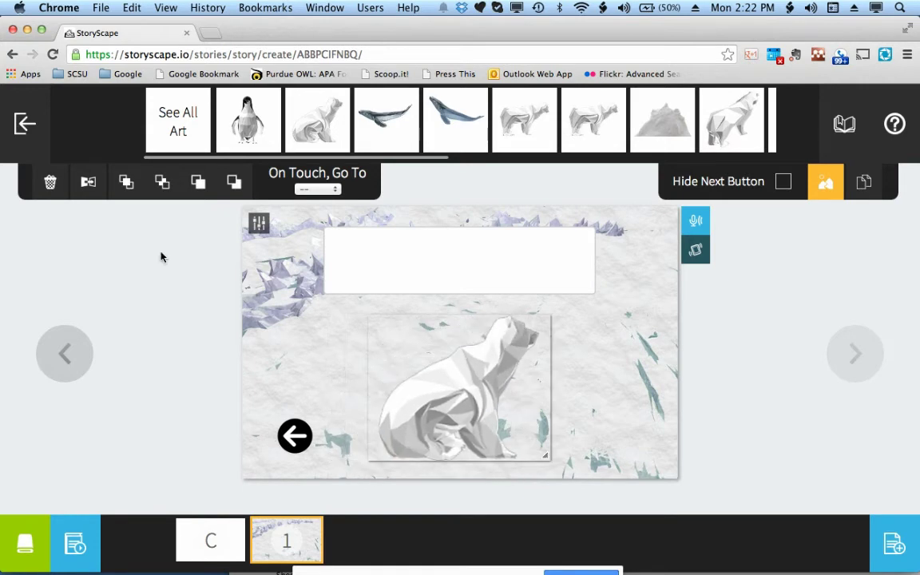
left_click(88, 183)
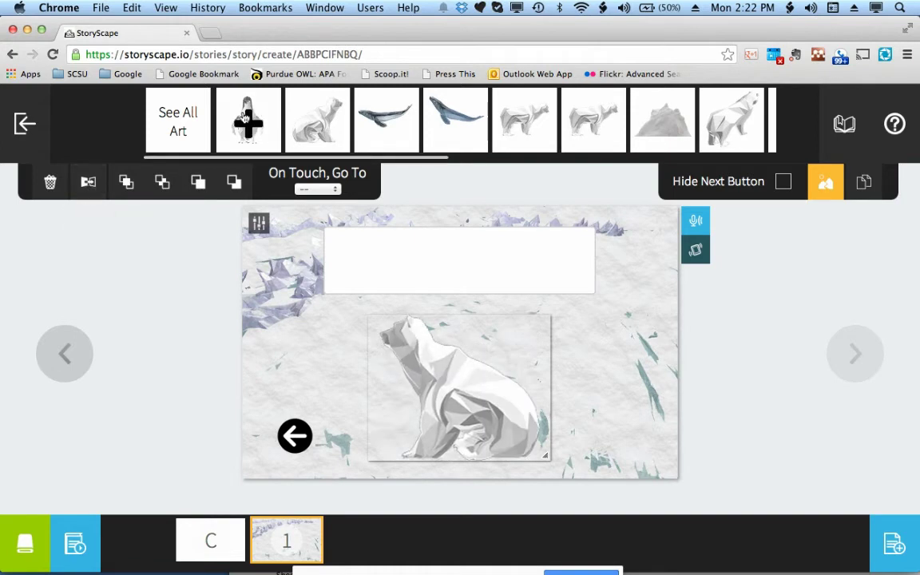
Step: Add the standing penguin over the bear's back and size it smaller
left_click_drag(248, 118, 551, 356)
left_click_drag(479, 402, 549, 362)
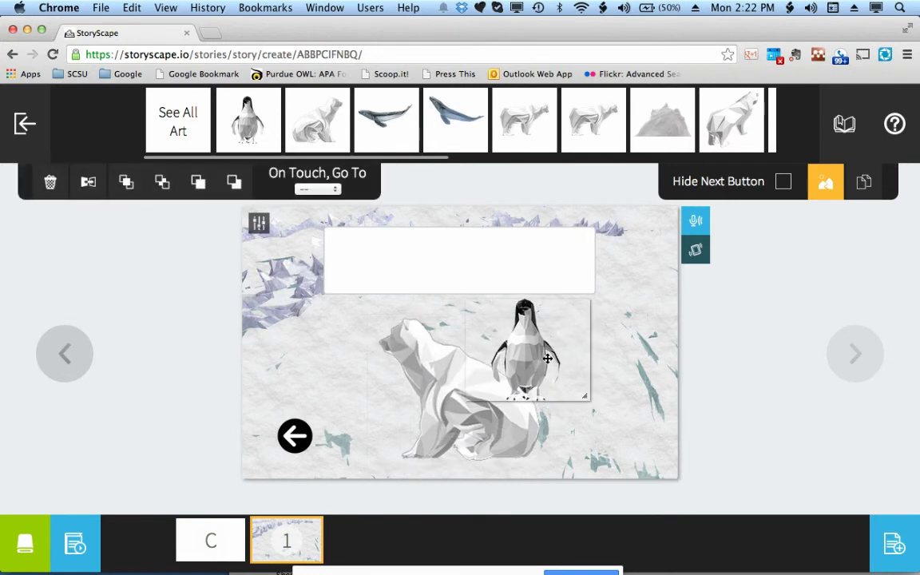
left_click_drag(584, 395, 616, 450)
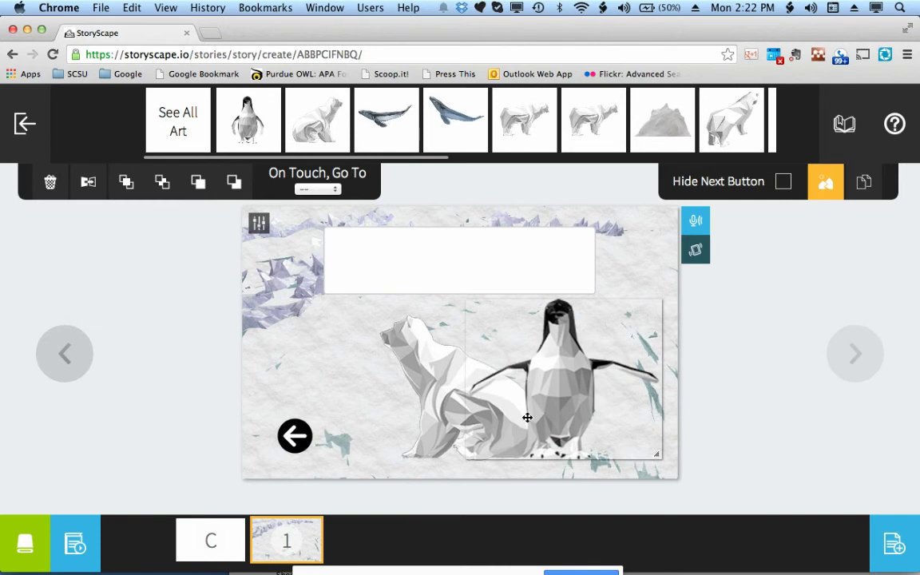
left_click_drag(526, 419, 515, 418)
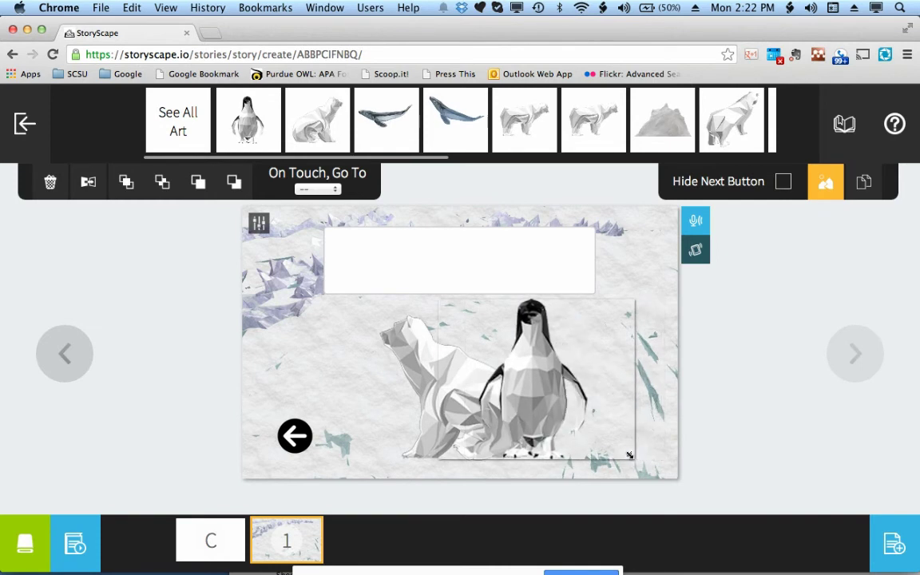
left_click_drag(603, 438, 554, 402)
left_click_drag(486, 369, 503, 379)
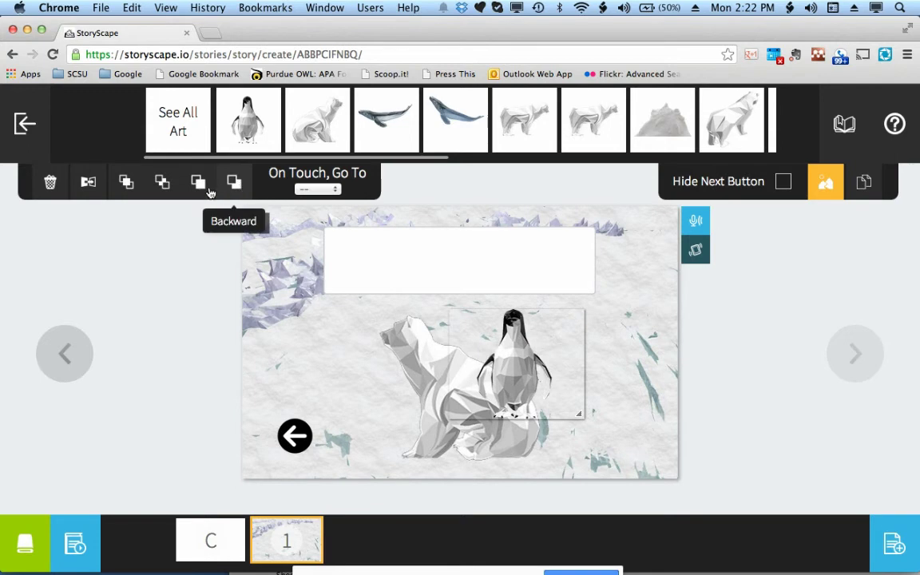
Step: Try the layer-order buttons, finishing with the penguin sent behind the polar bear
left_click(161, 183)
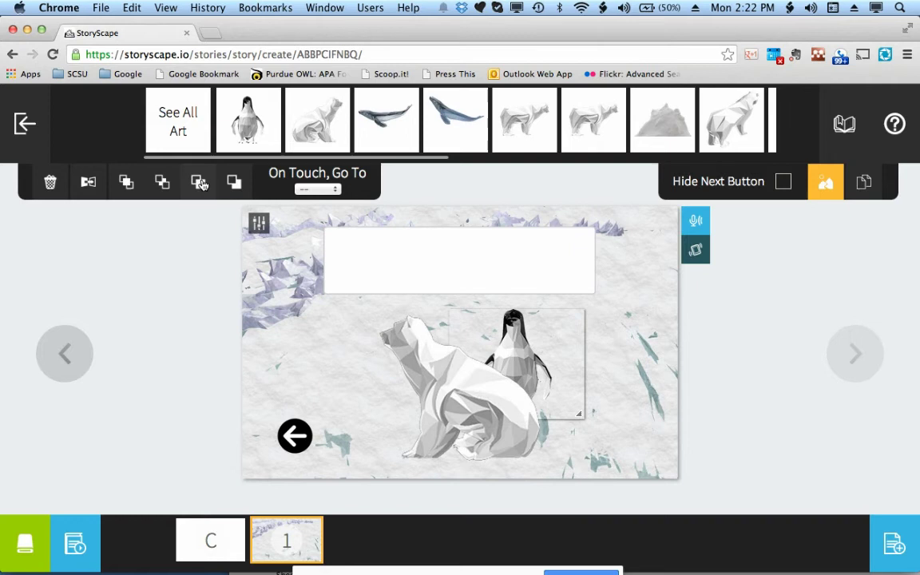
left_click(198, 184)
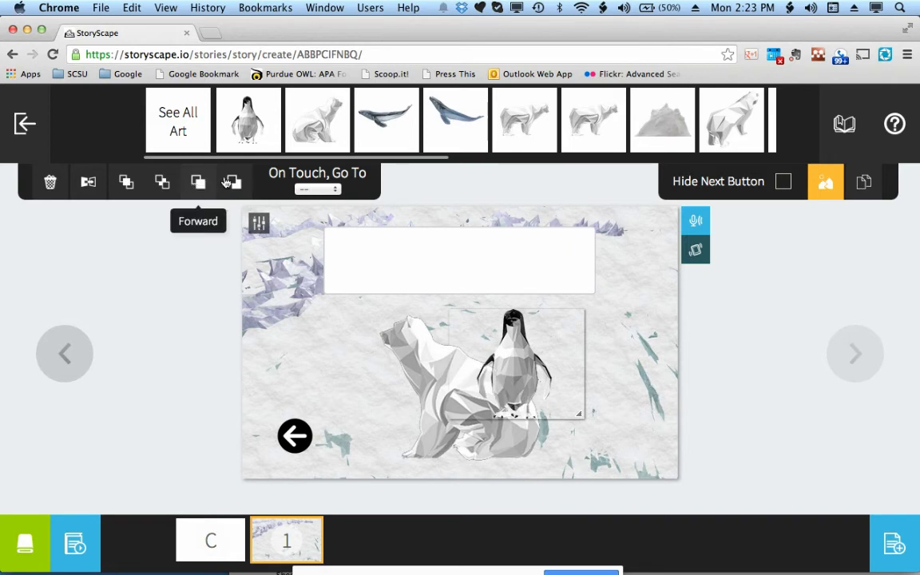
left_click(230, 183)
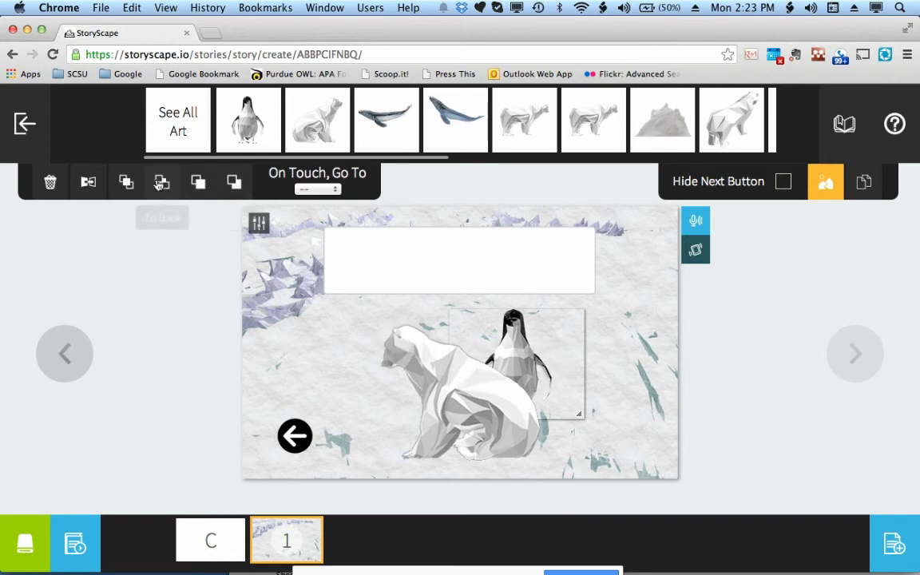
left_click(124, 184)
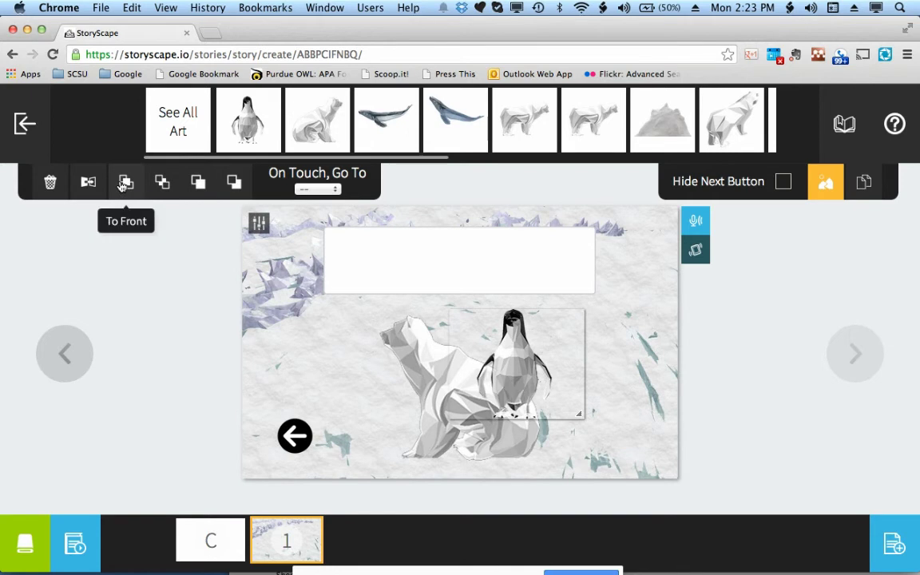
left_click(170, 192)
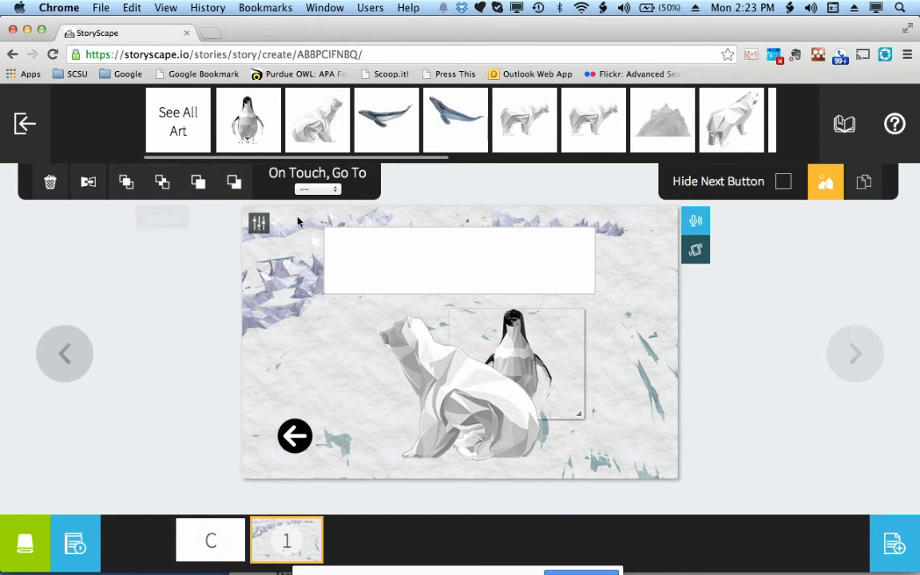
Step: Type 'Polar Bear and Penguin wanted to play.' in the text box and place it above the animals
left_click(367, 246)
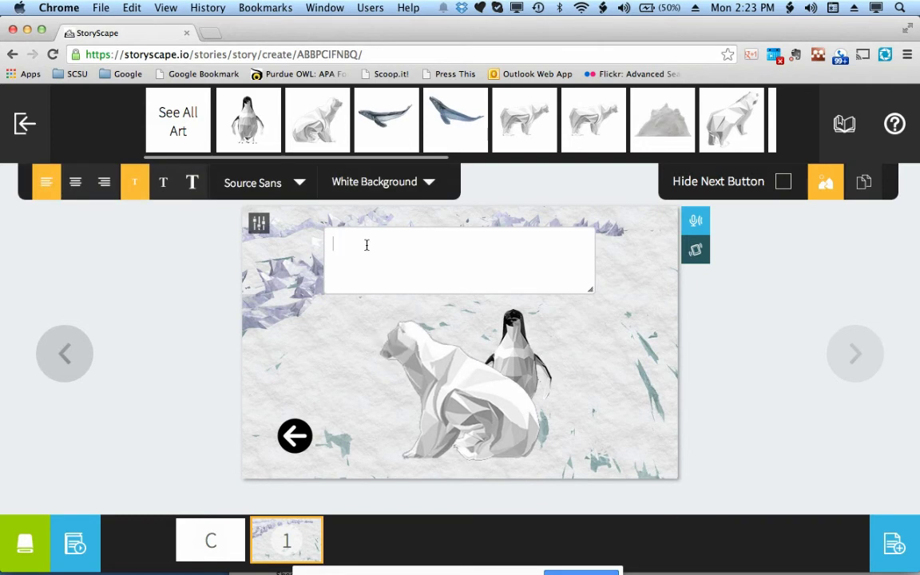
type("Polar Be")
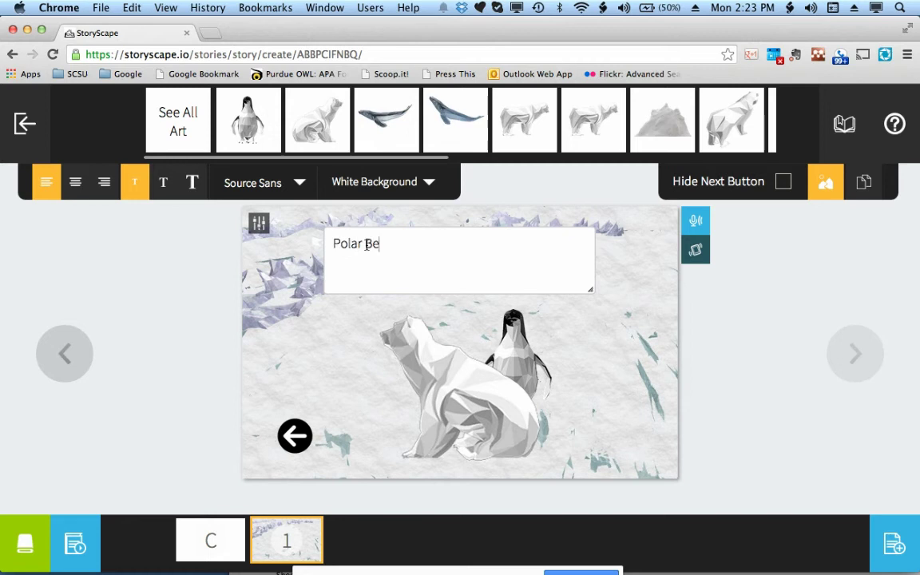
type("ar and Pengui")
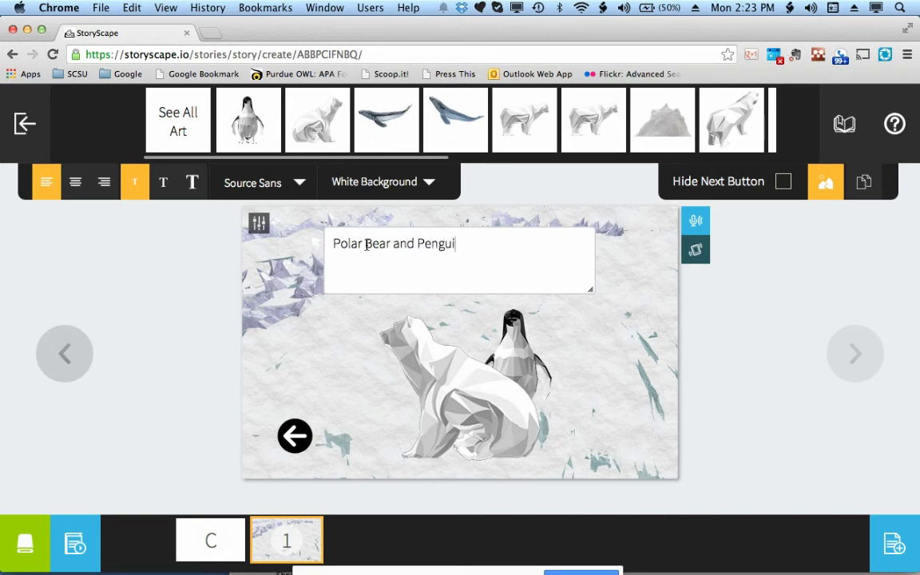
type("n wanted to play.")
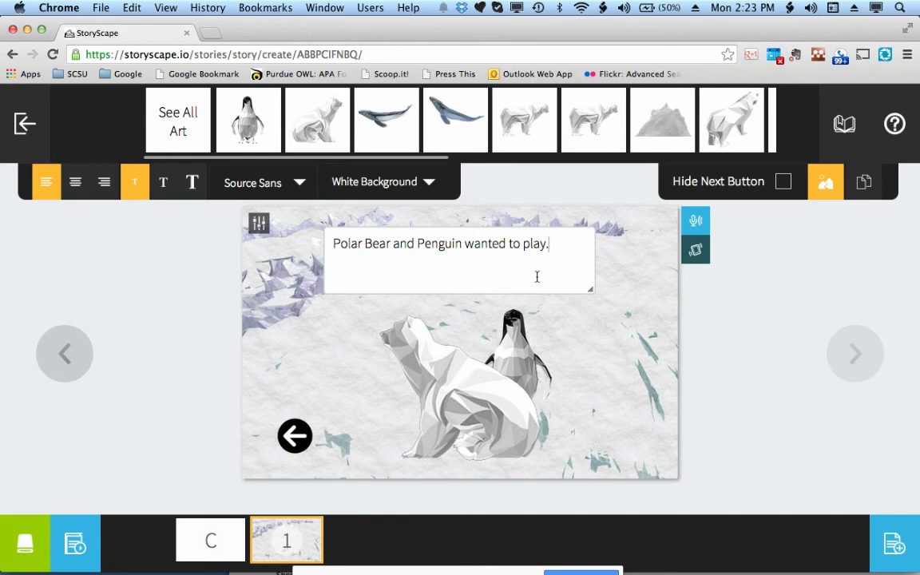
left_click_drag(591, 290, 558, 266)
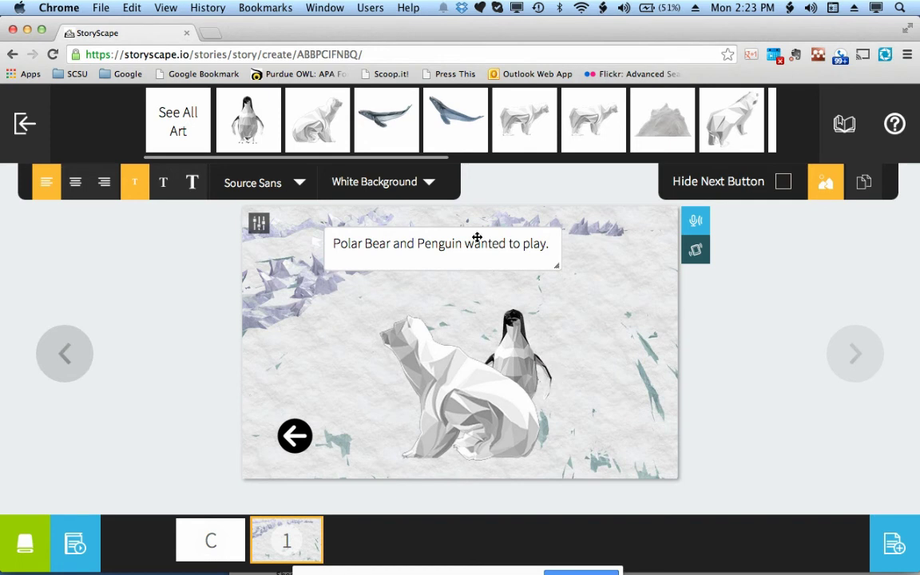
left_click_drag(500, 230, 540, 232)
Step: Give the caption a white background, the Milonga font and large text size
left_click(429, 183)
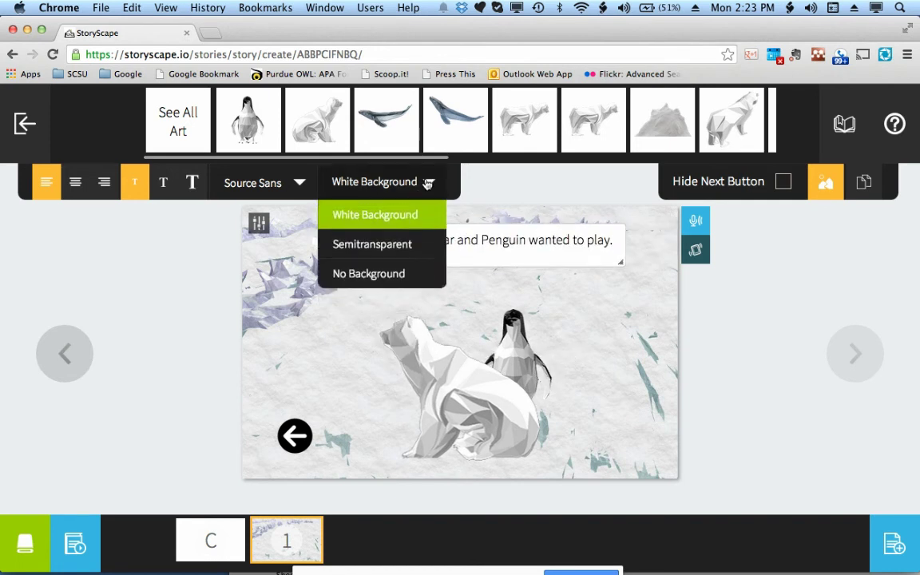
left_click(403, 243)
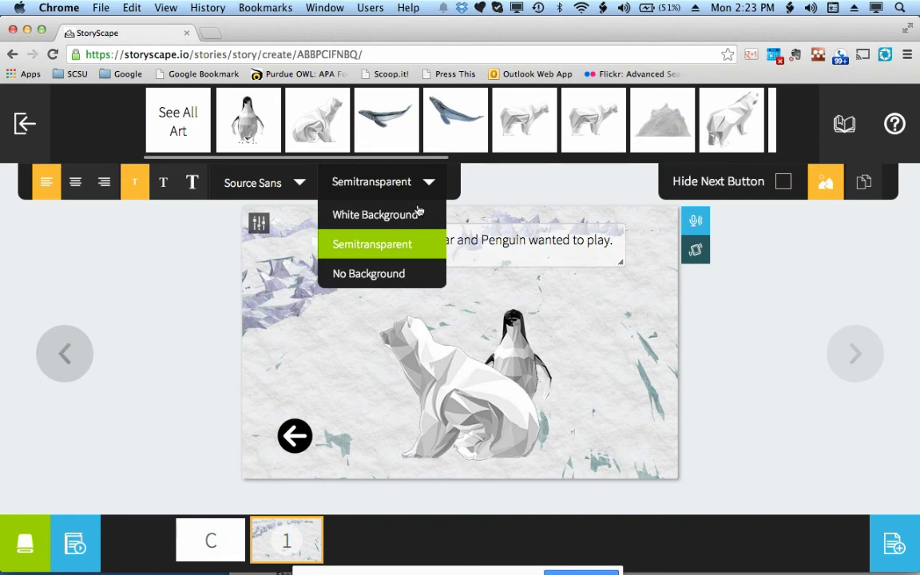
left_click(392, 274)
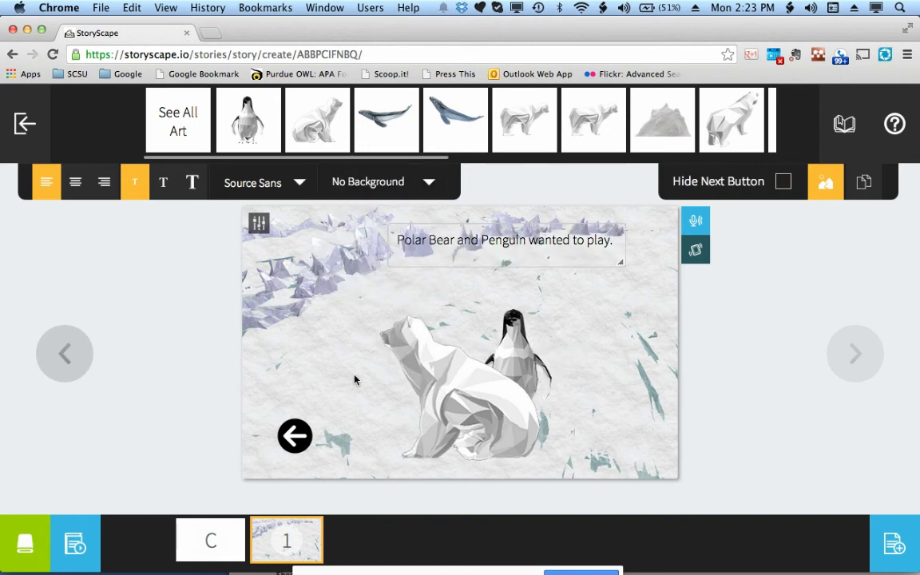
left_click(429, 182)
left_click(409, 214)
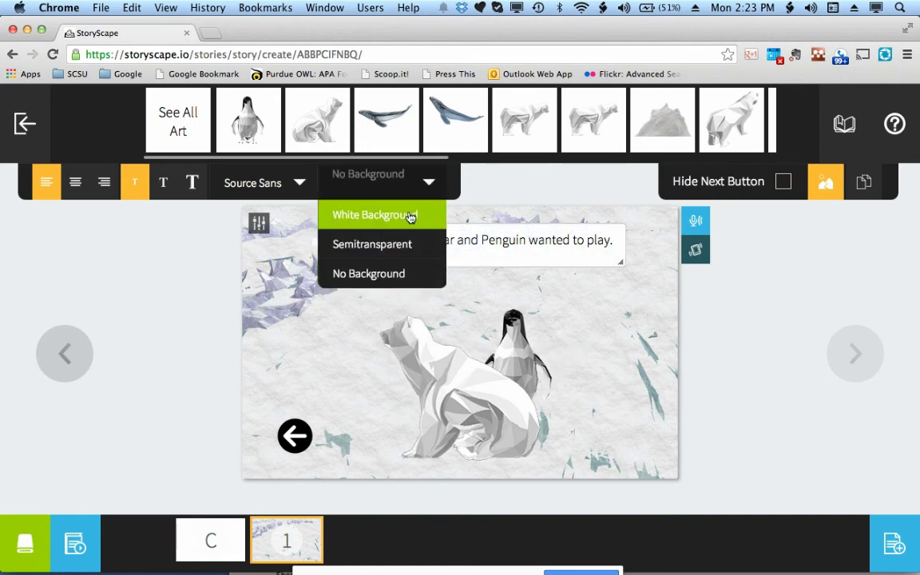
left_click(300, 185)
left_click(272, 251)
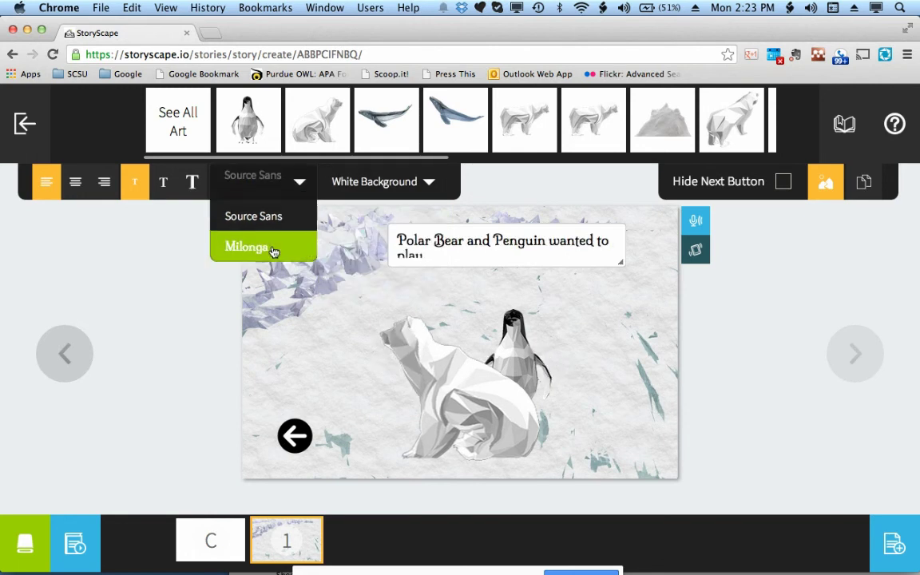
left_click(193, 183)
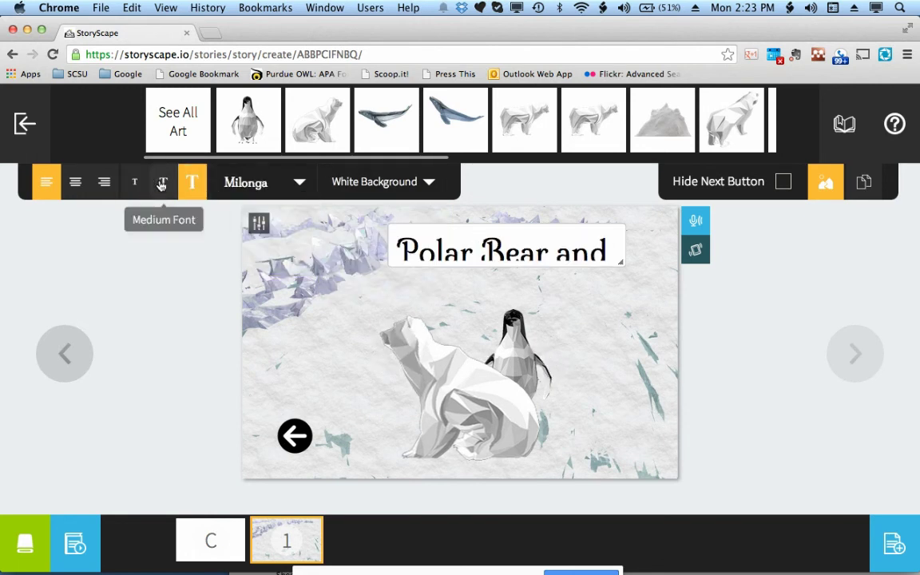
Step: Move the caption box to the top-left corner and reshape it wider and shorter
left_click_drag(621, 261, 661, 348)
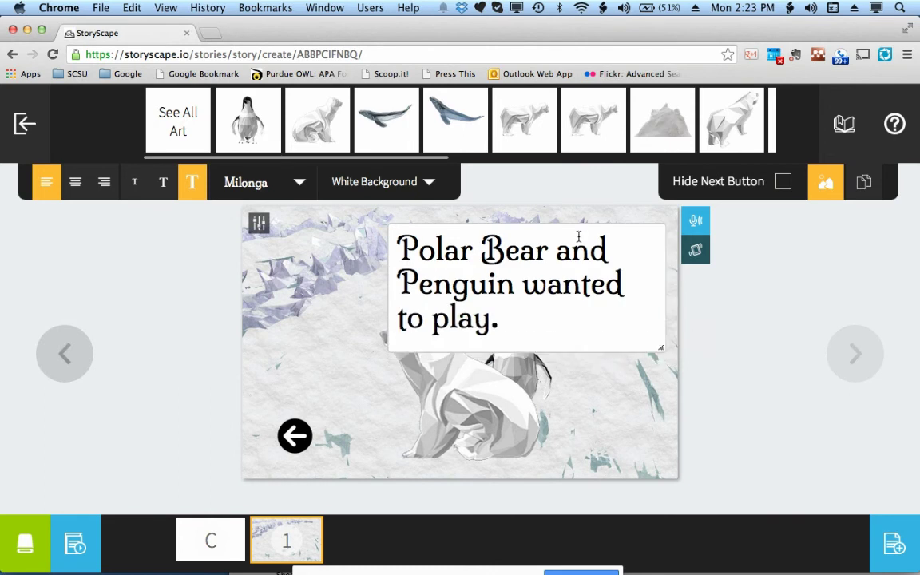
left_click_drag(558, 228, 389, 175)
mouse_move(389, 175)
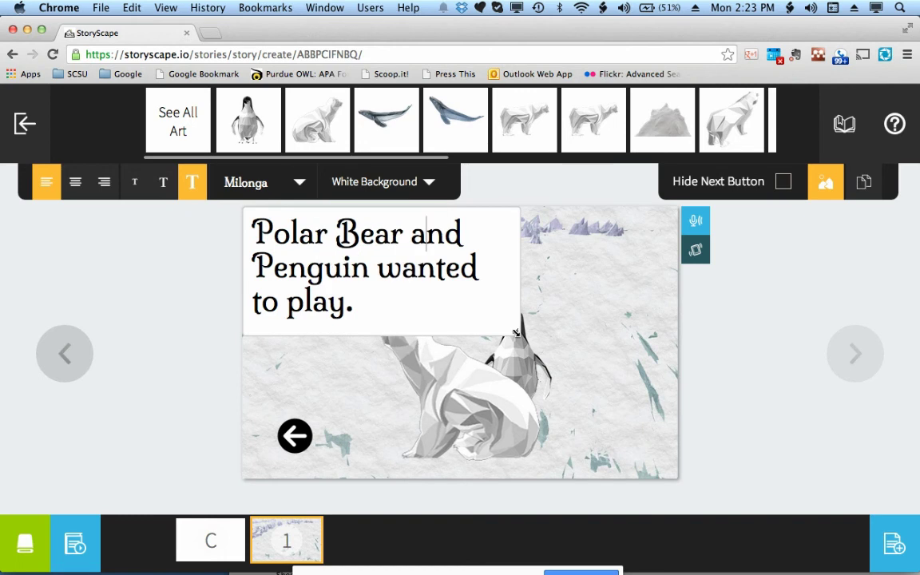
left_click_drag(523, 328, 661, 291)
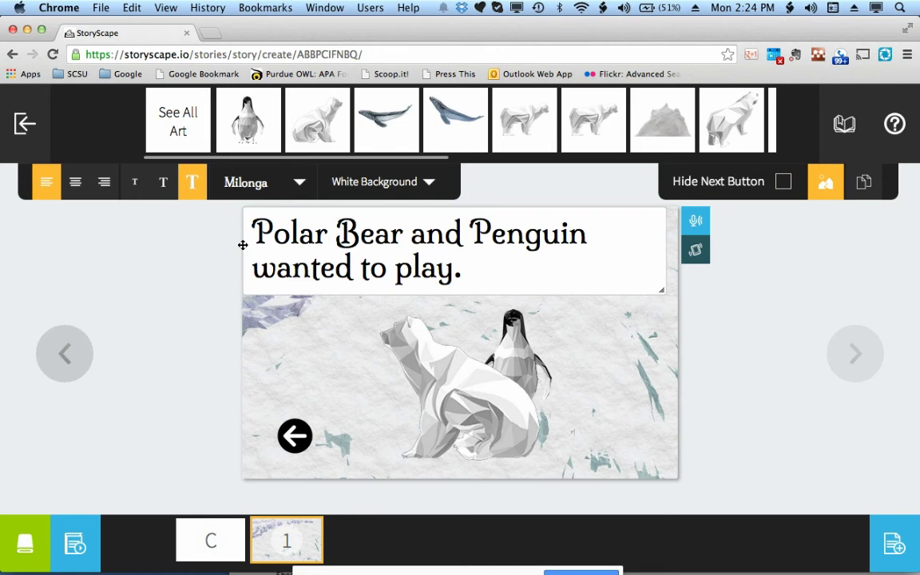
Step: Duplicate page 1 as page 2, check the cover and page 1, then open page 2
left_click(870, 187)
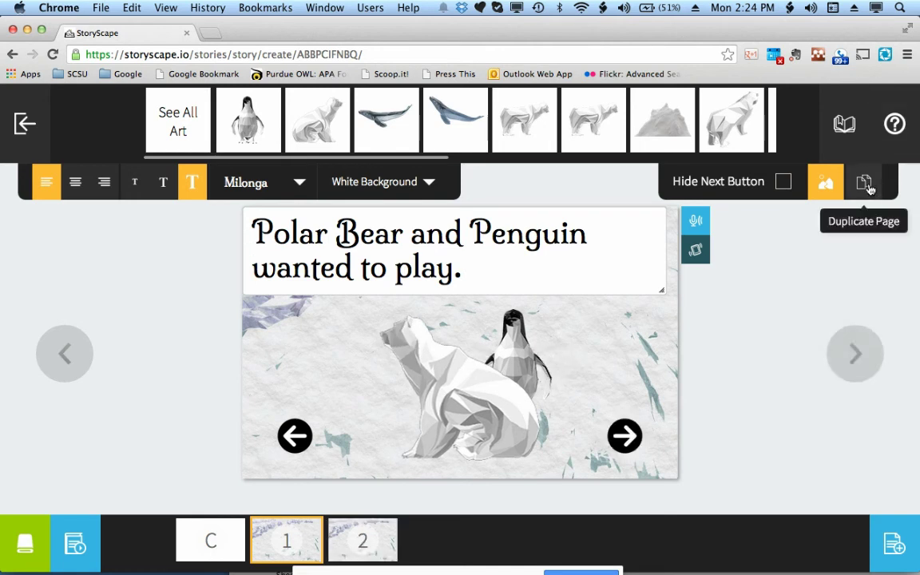
left_click(364, 538)
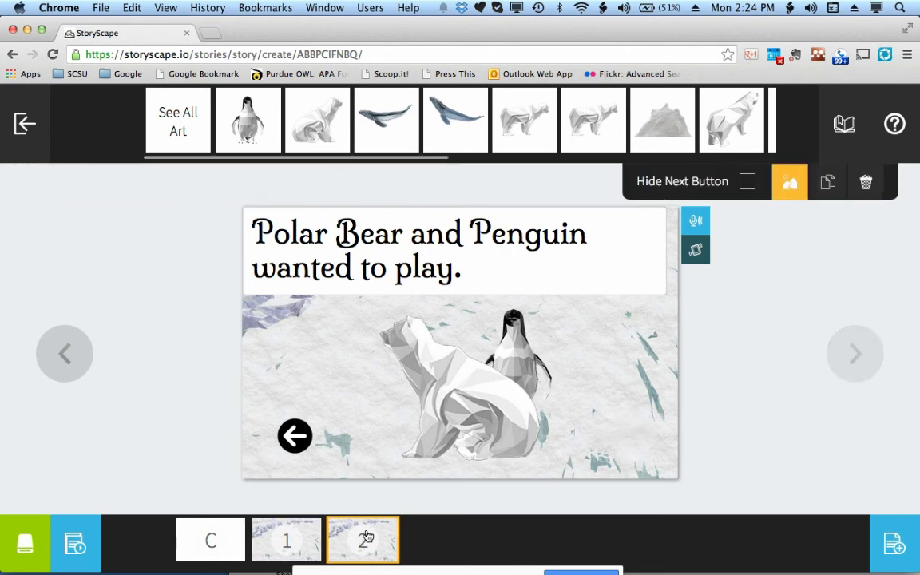
left_click(295, 532)
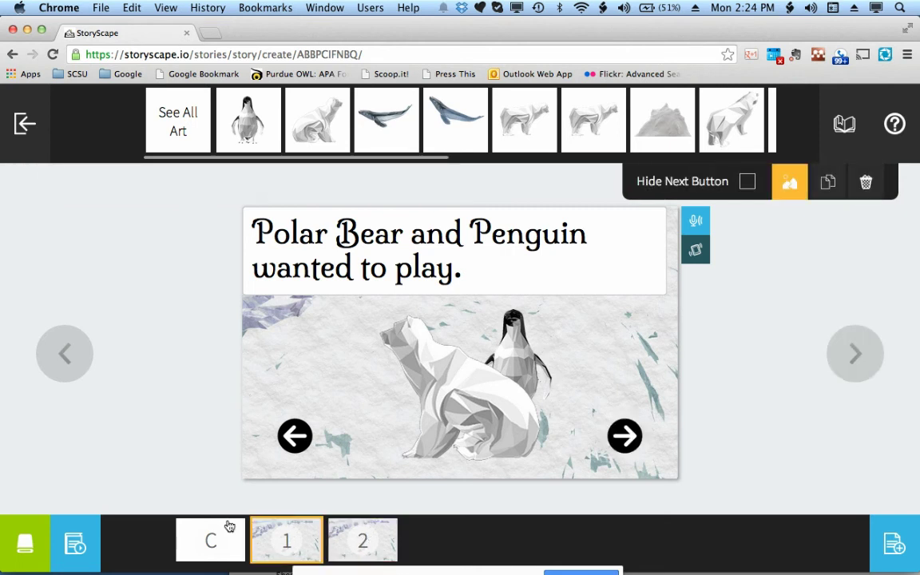
left_click(226, 526)
left_click(299, 530)
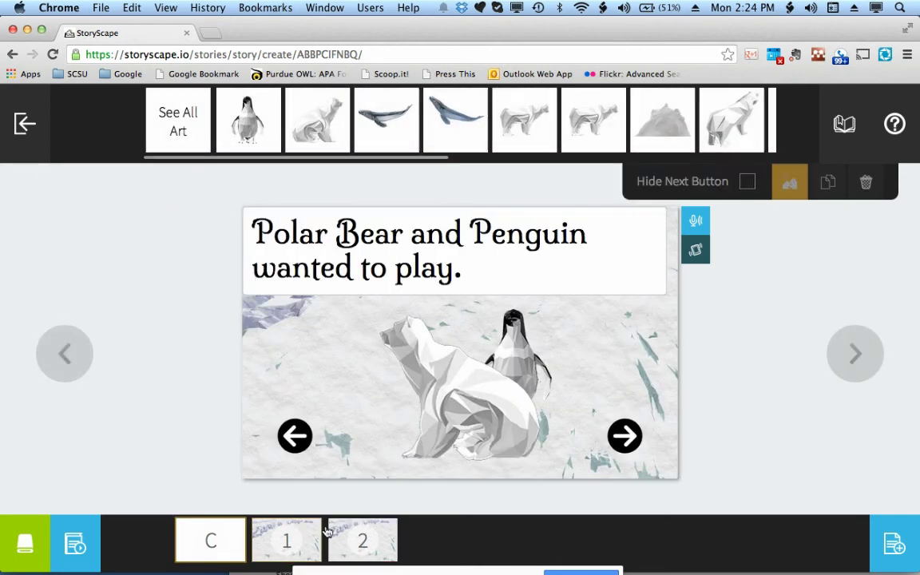
left_click(367, 539)
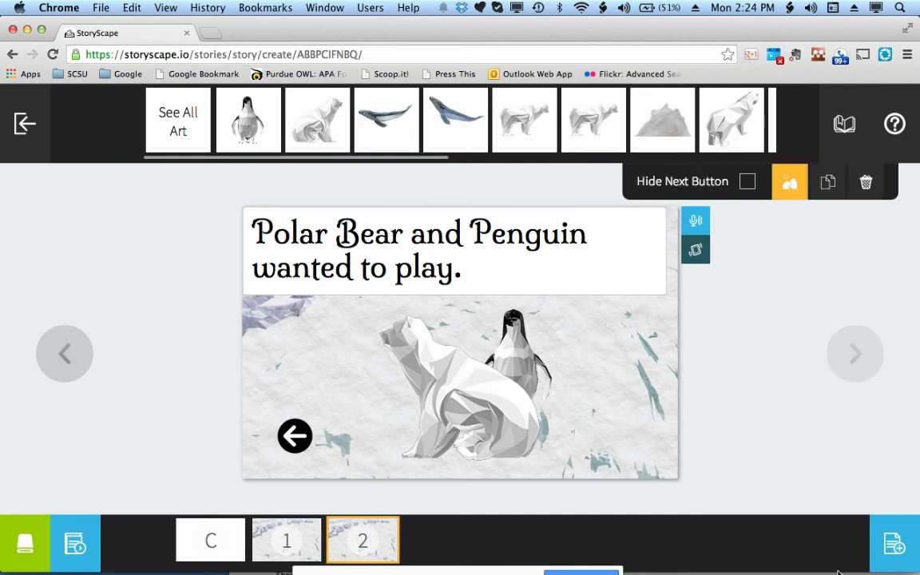
Step: Add a blank page 3 and give it the river backdrop
left_click(894, 543)
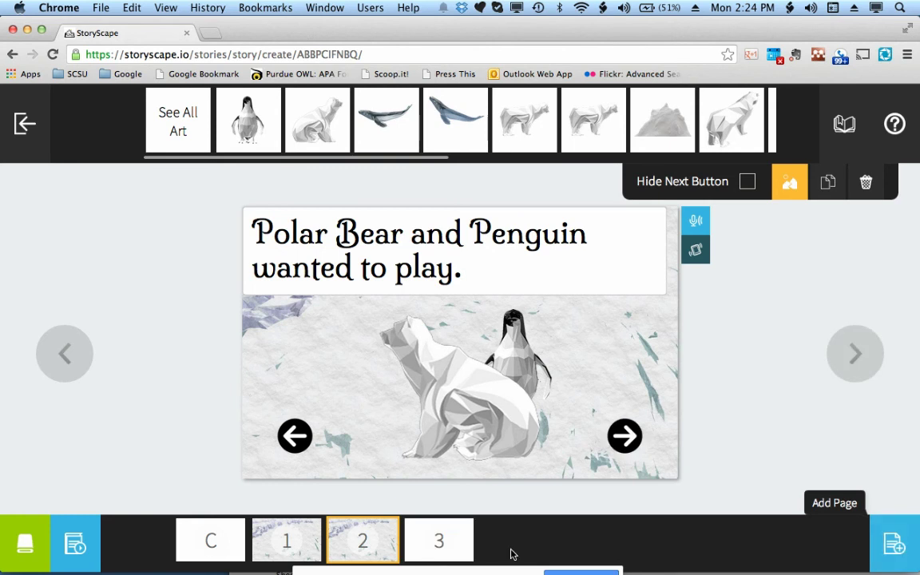
left_click(454, 544)
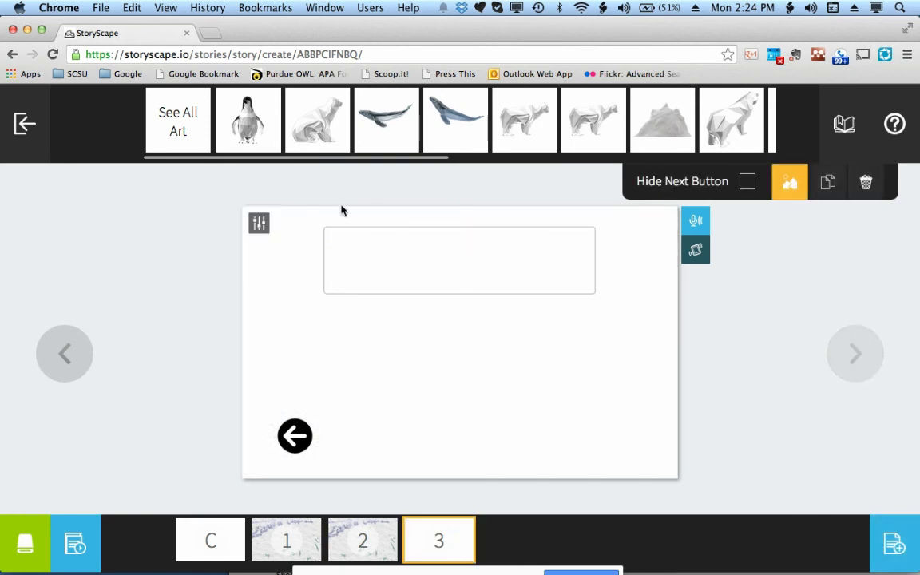
left_click(790, 182)
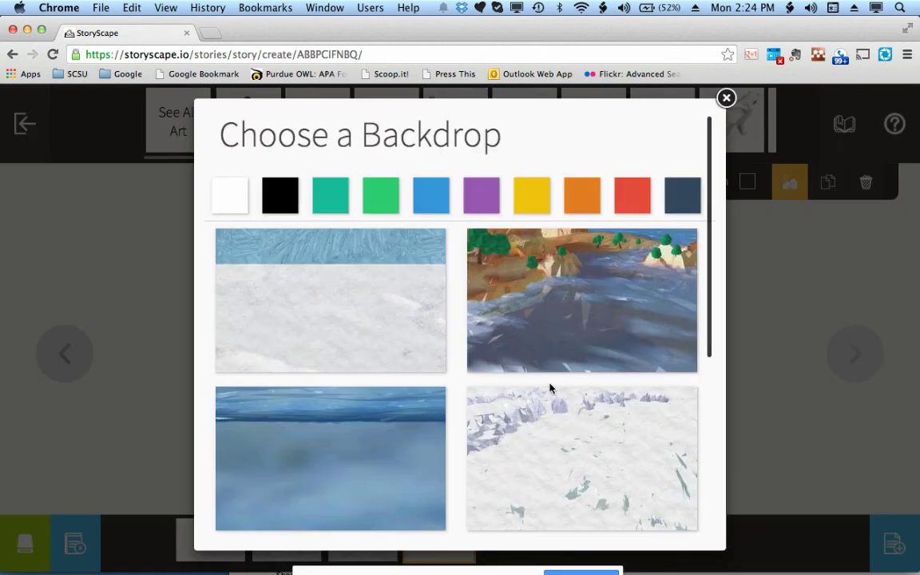
left_click(595, 306)
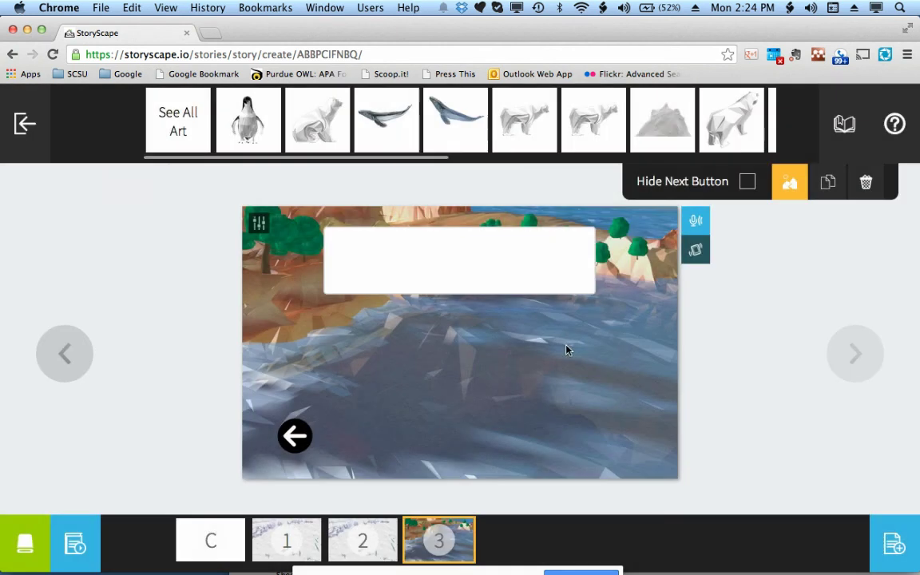
Step: Place the sitting polar bear and a penguin to its right on page 3
left_click_drag(318, 124, 382, 397)
left_click_drag(246, 124, 604, 406)
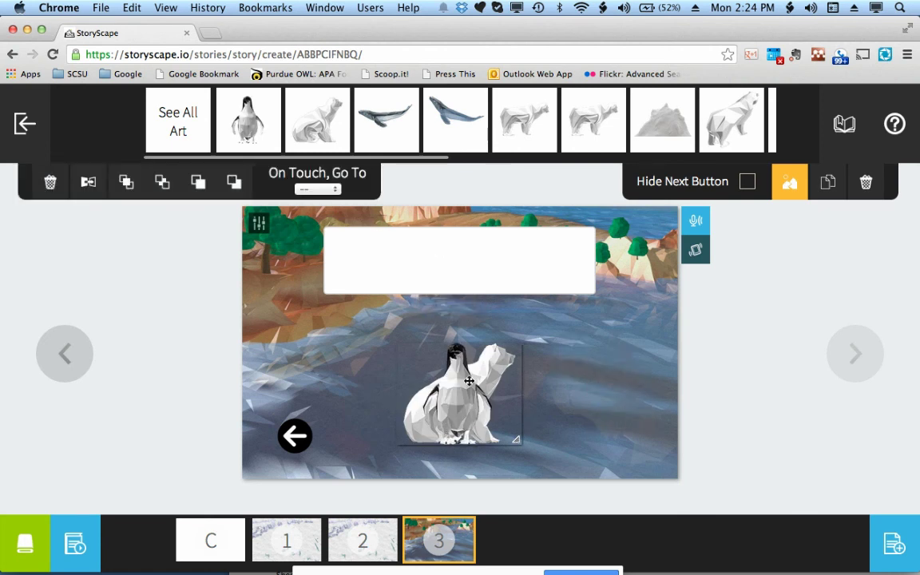
left_click_drag(469, 381, 606, 381)
Step: Begin page 3's caption by entering 'The' in its text box, toward 'The End'
left_click(427, 254)
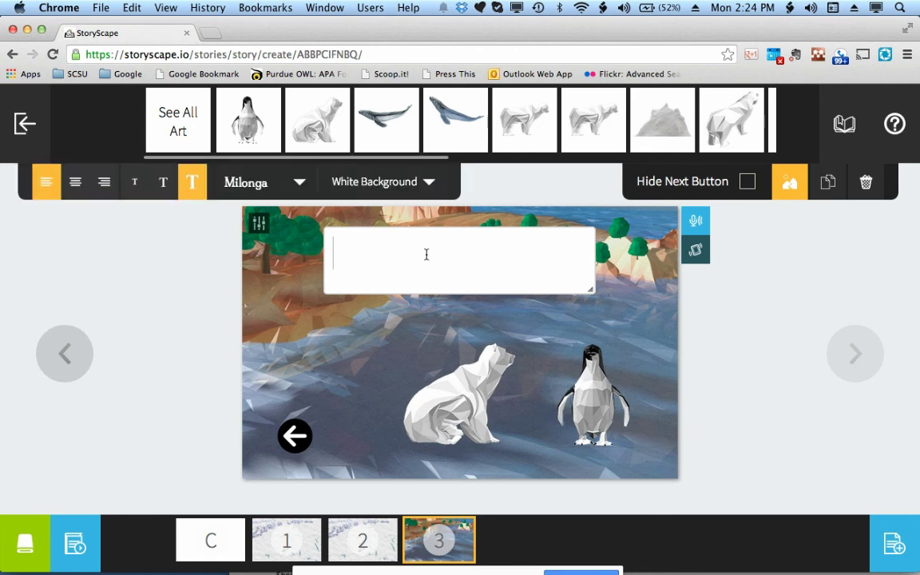
type("The End")
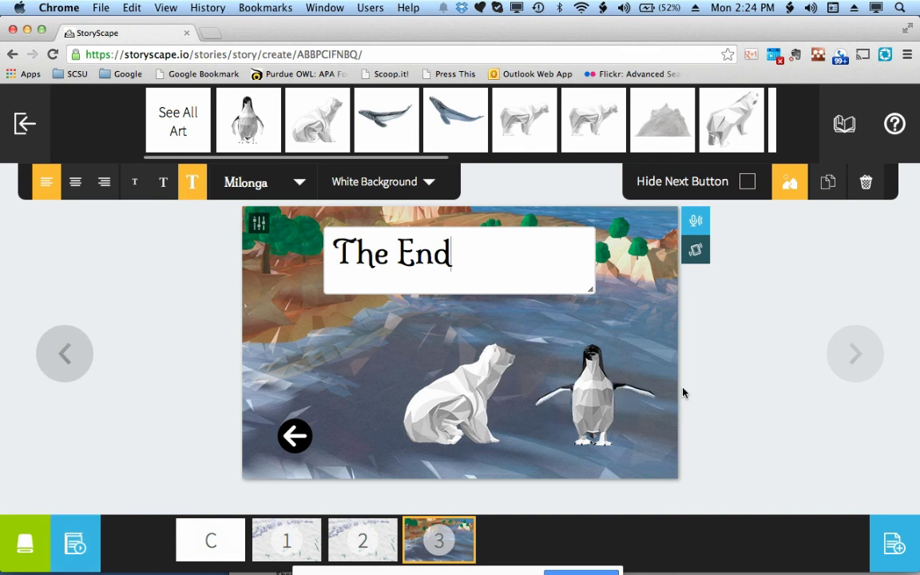
left_click(697, 226)
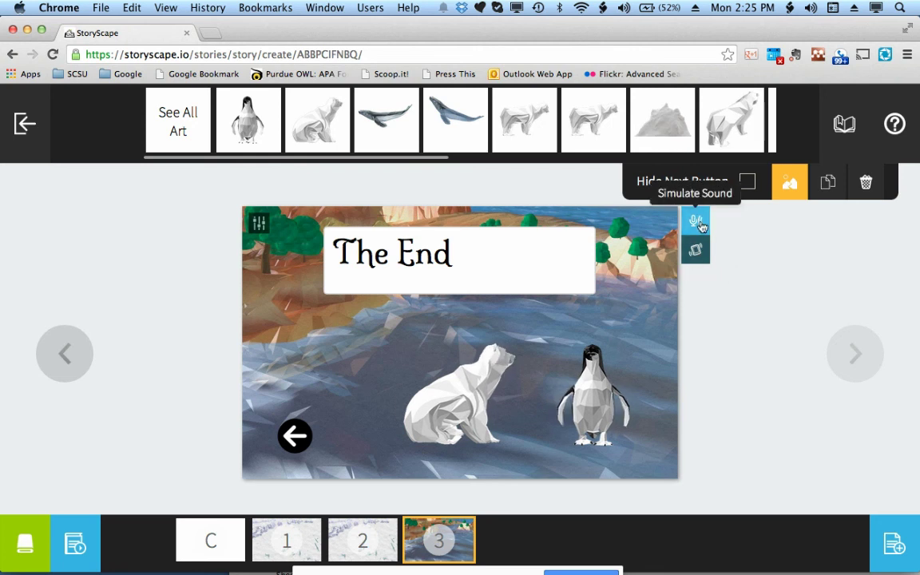
left_click(605, 395)
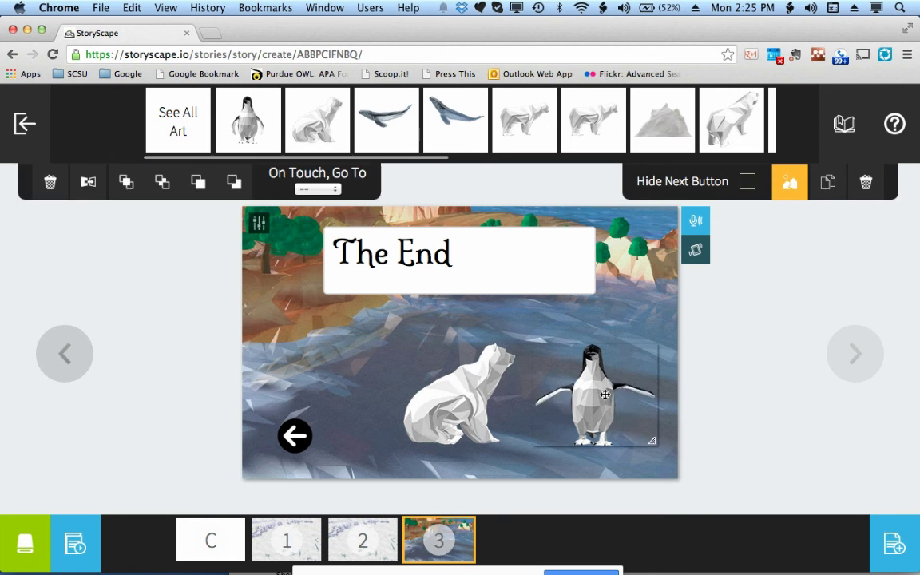